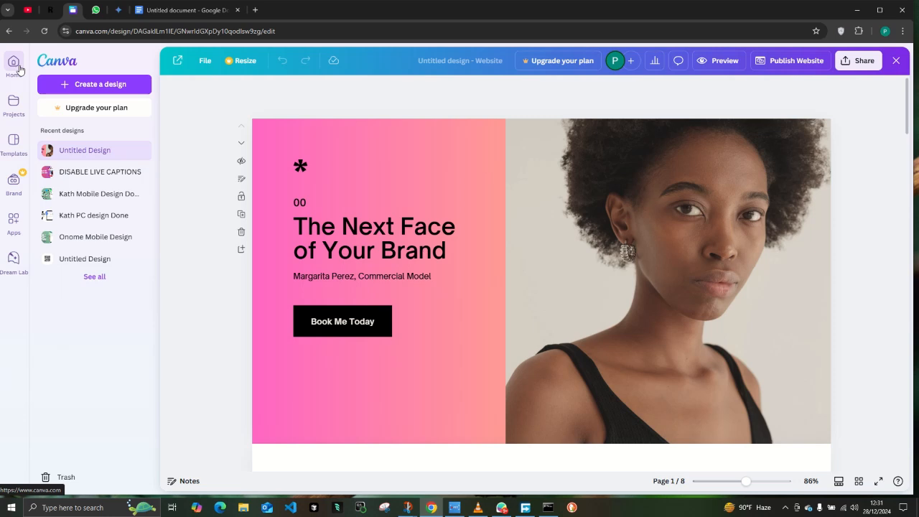
# Create a new design from the White And Beige Modern Photo Daily Vlog YouTube thumbnail template.
pyautogui.click(20, 70)
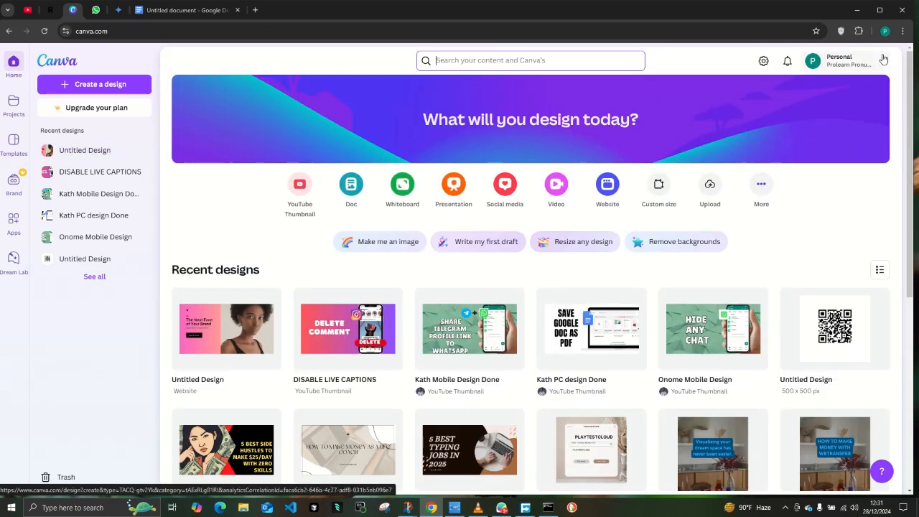
pyautogui.scroll(-1, 360, 142)
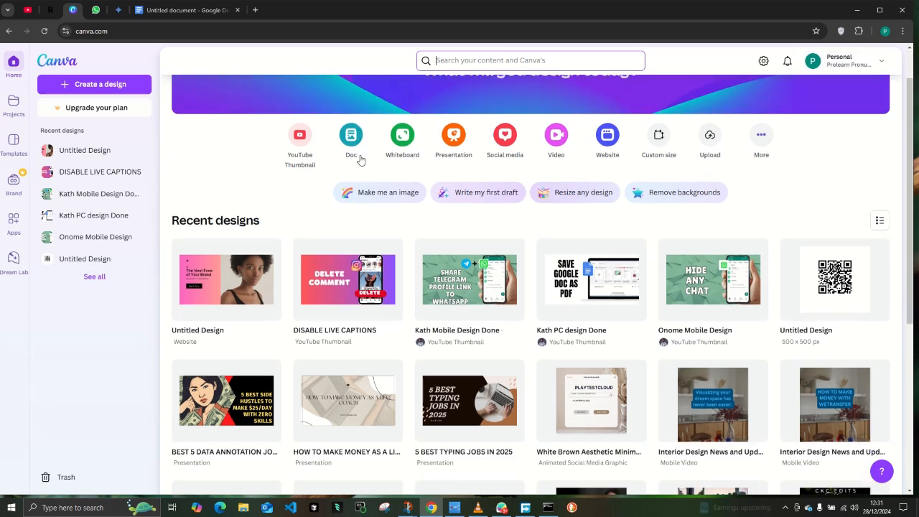
pyautogui.click(126, 85)
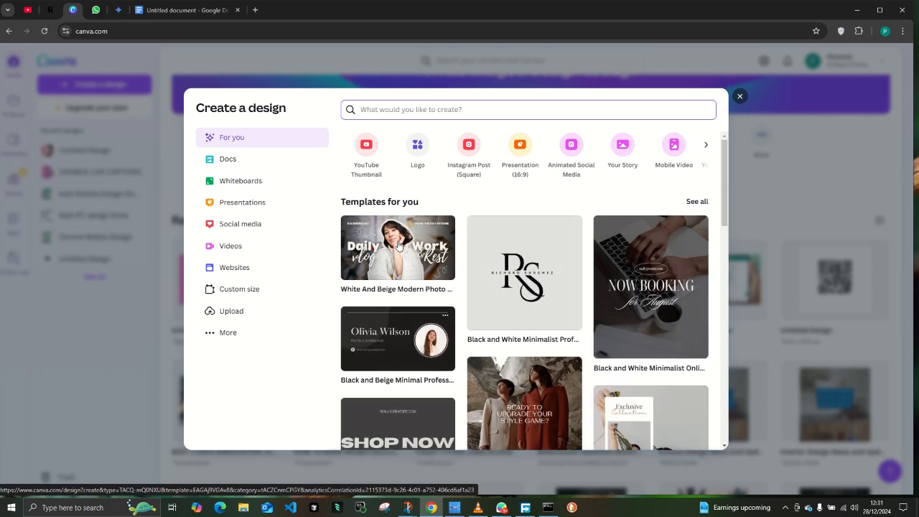
pyautogui.click(399, 245)
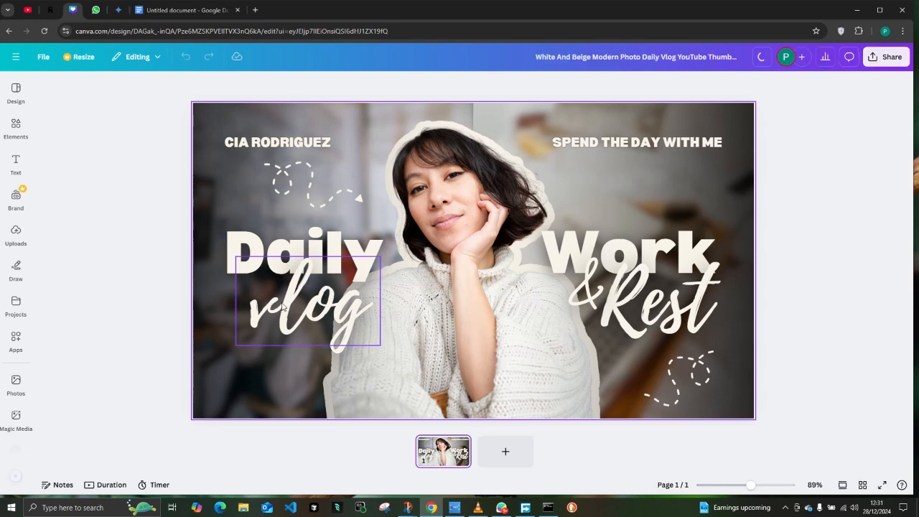
# Replace the creator name in the thumbnail's upper-left corner with KITTYKAT.
pyautogui.click(274, 143)
pyautogui.click(273, 142)
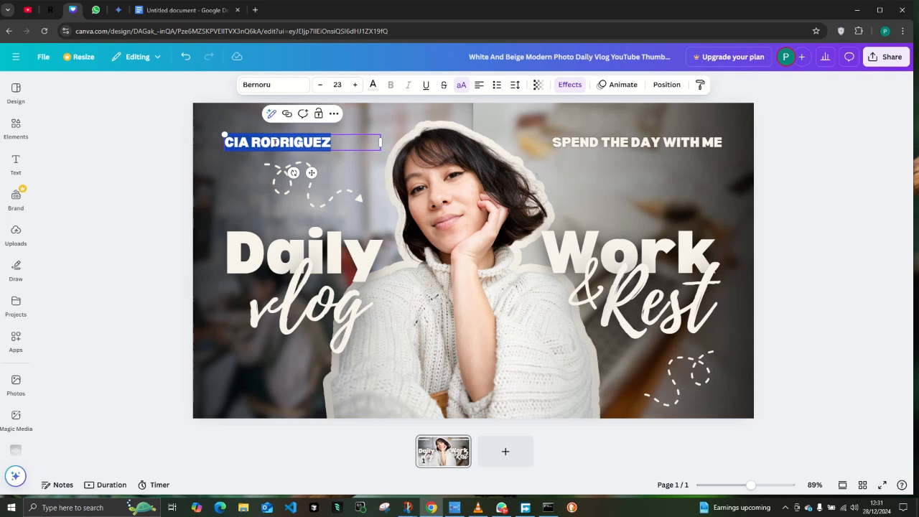
pyautogui.write('K')
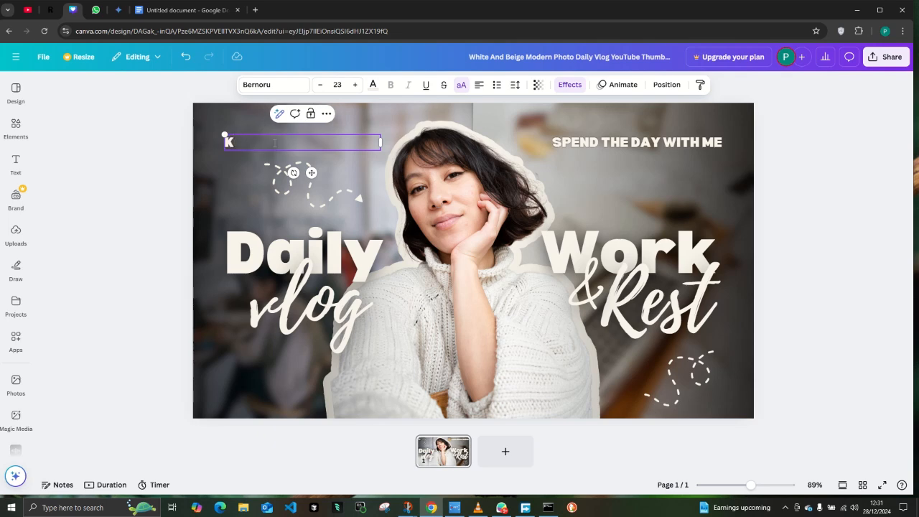
pyautogui.write('OTTYJ')
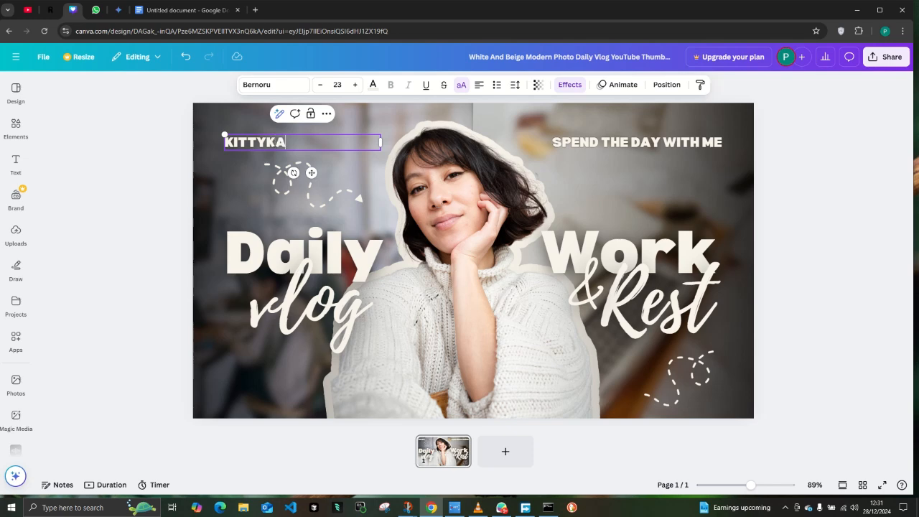
pyautogui.click(528, 209)
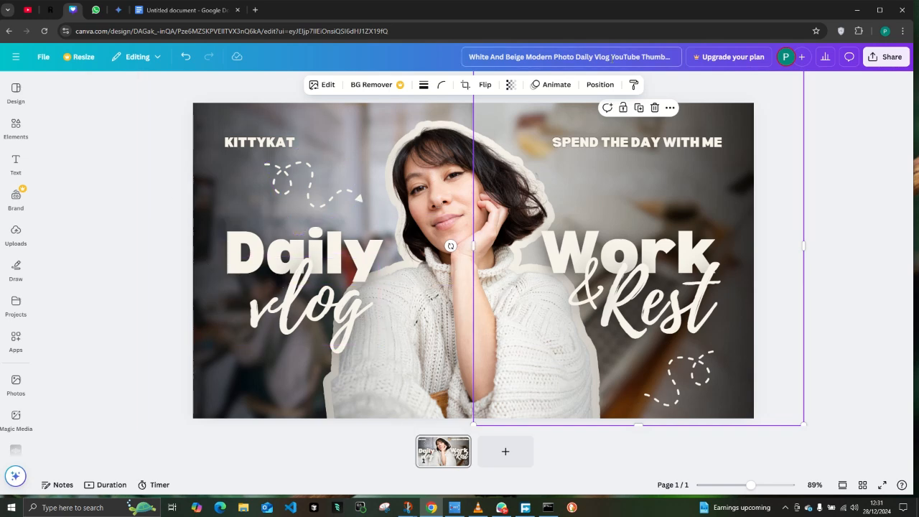
# Open the thumbnail's download settings and review the available file types, keeping PNG.
pyautogui.click(886, 60)
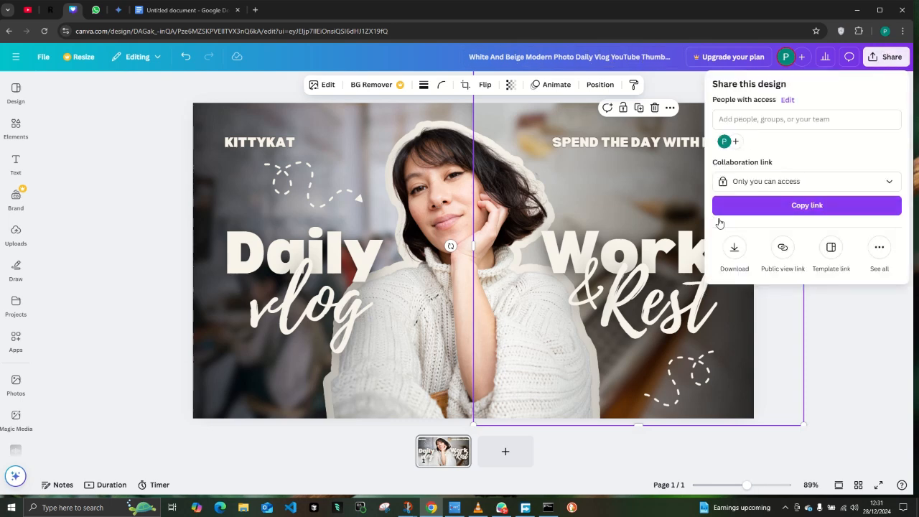
pyautogui.click(734, 247)
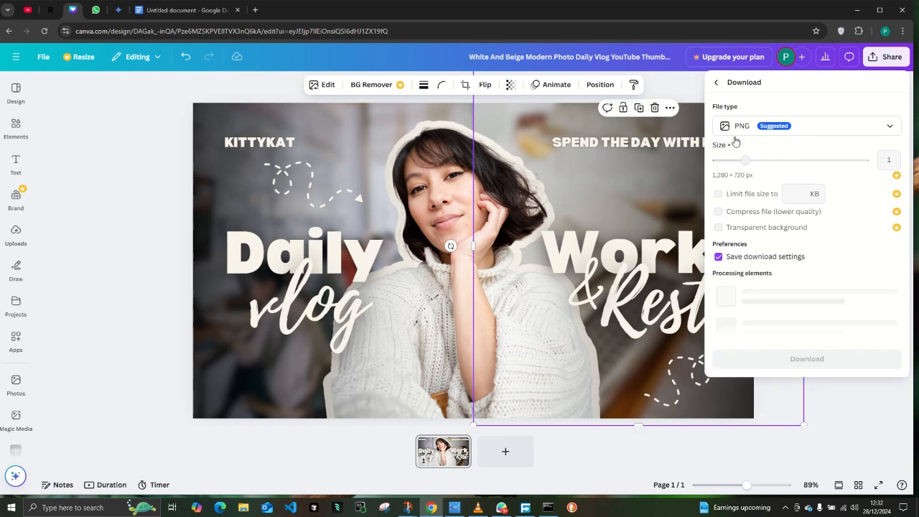
pyautogui.click(852, 128)
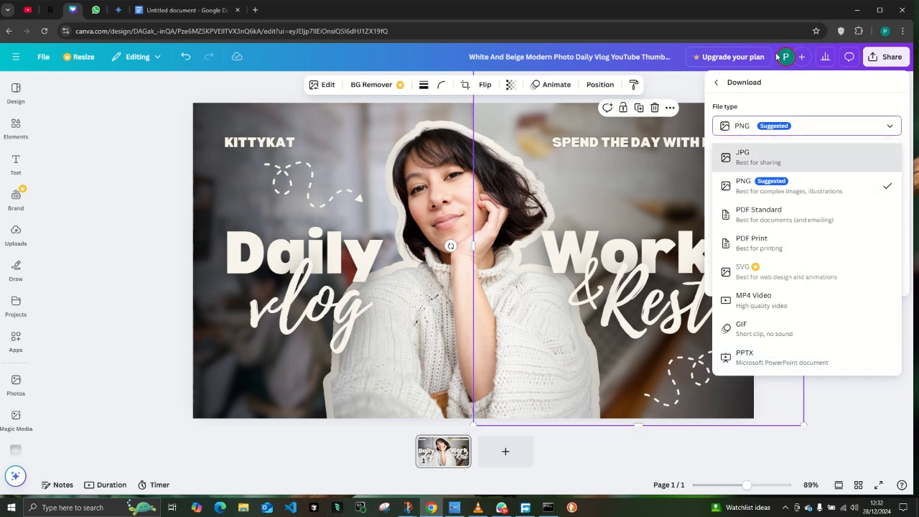
pyautogui.click(817, 138)
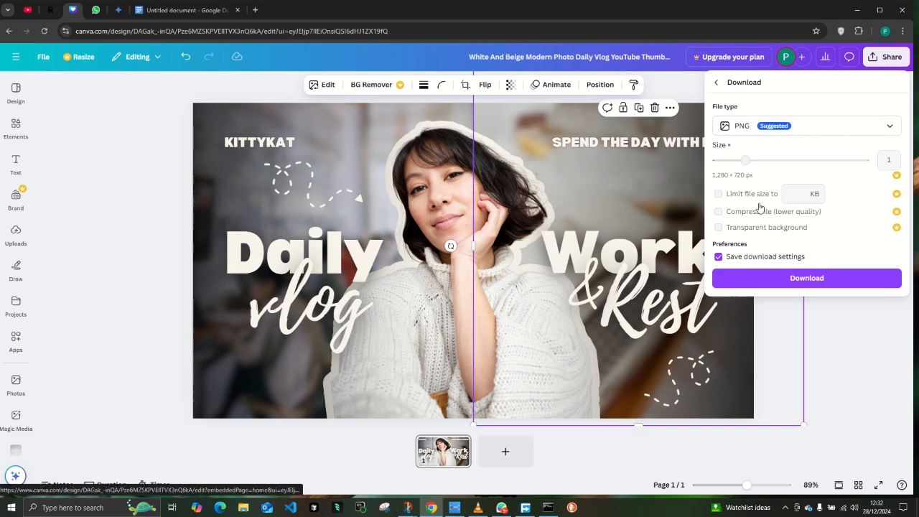
# Try to download the thumbnail as a PNG with a limited file size using Canva Pro, dismissing the trial offers.
pyautogui.click(808, 196)
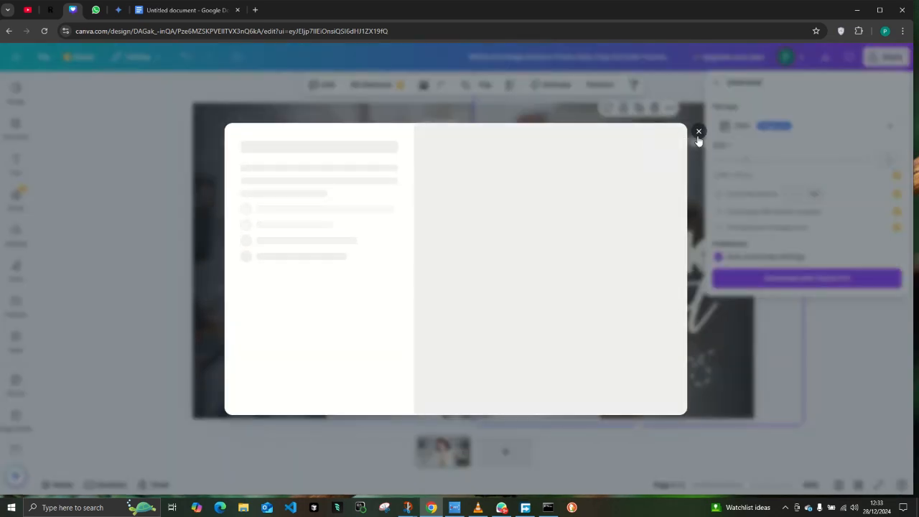
pyautogui.click(699, 131)
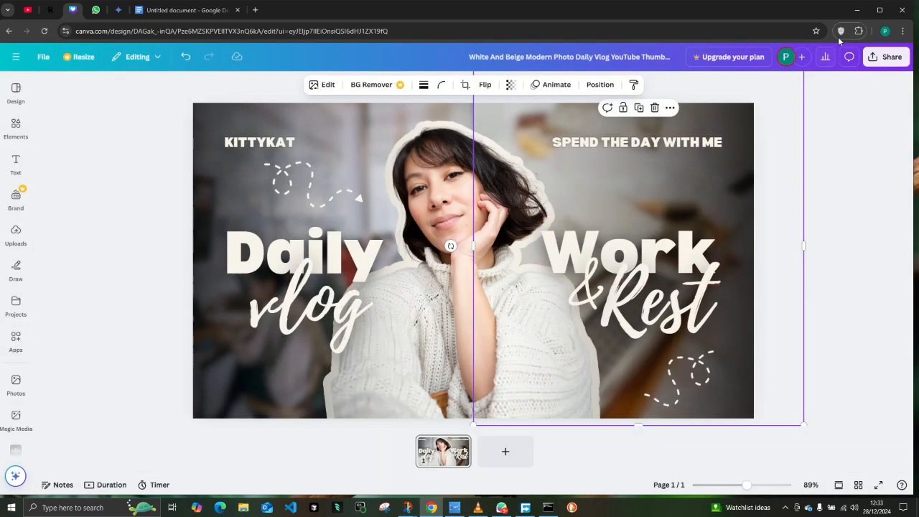
pyautogui.click(886, 57)
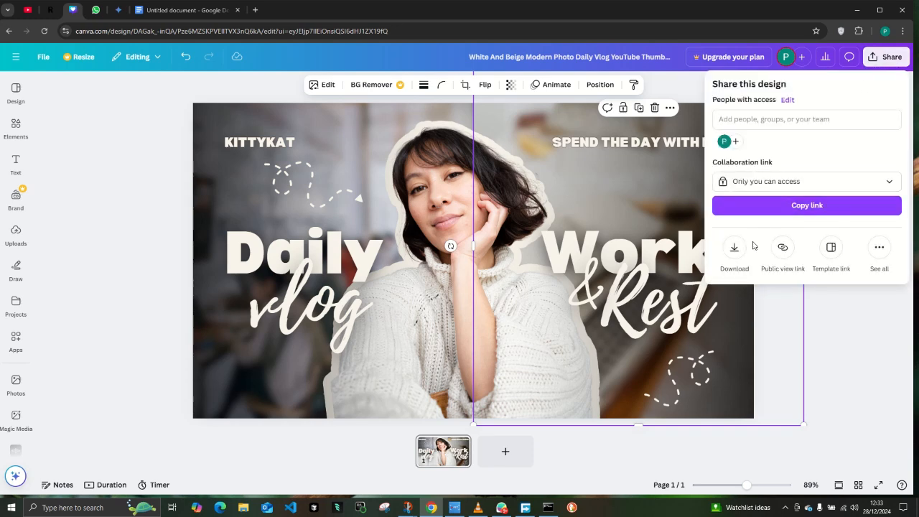
pyautogui.click(734, 249)
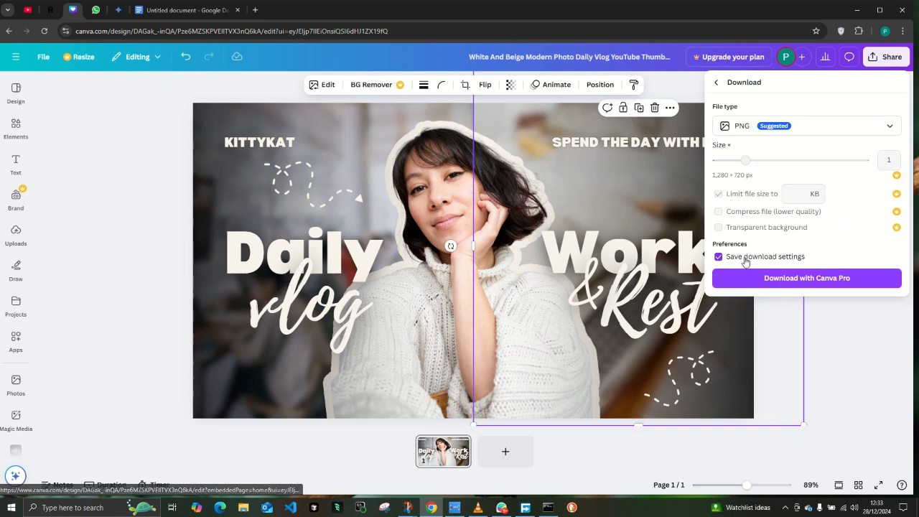
pyautogui.click(781, 282)
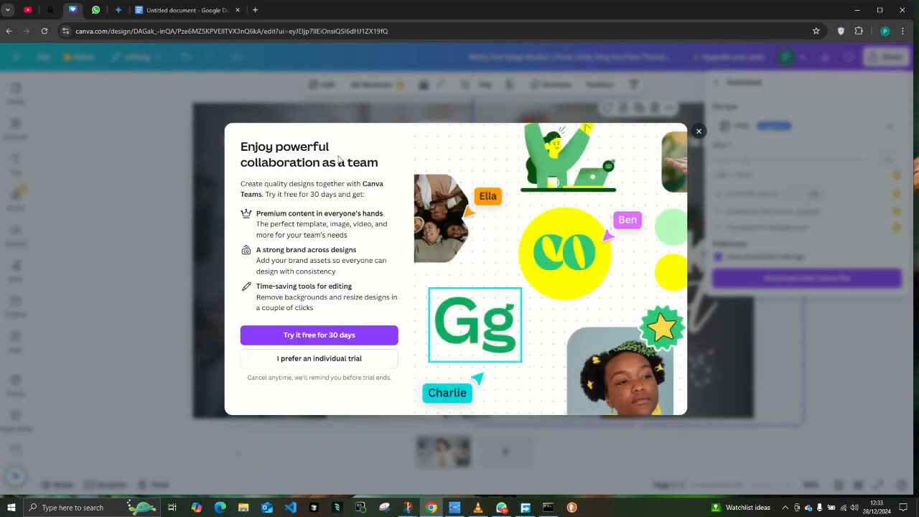
pyautogui.click(699, 132)
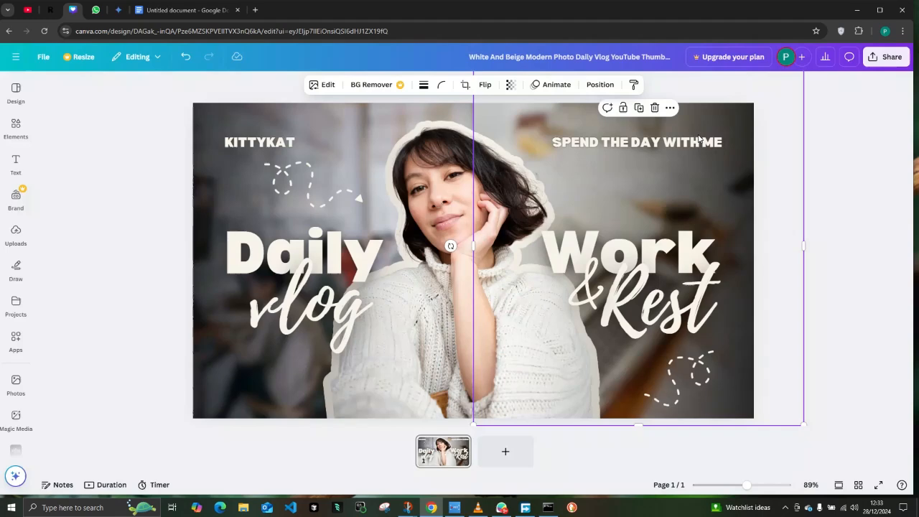
pyautogui.click(903, 60)
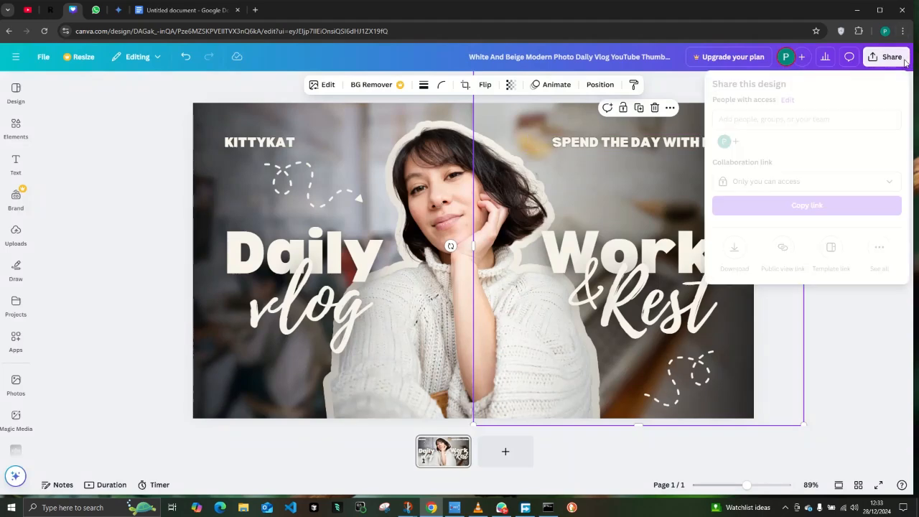
pyautogui.click(736, 246)
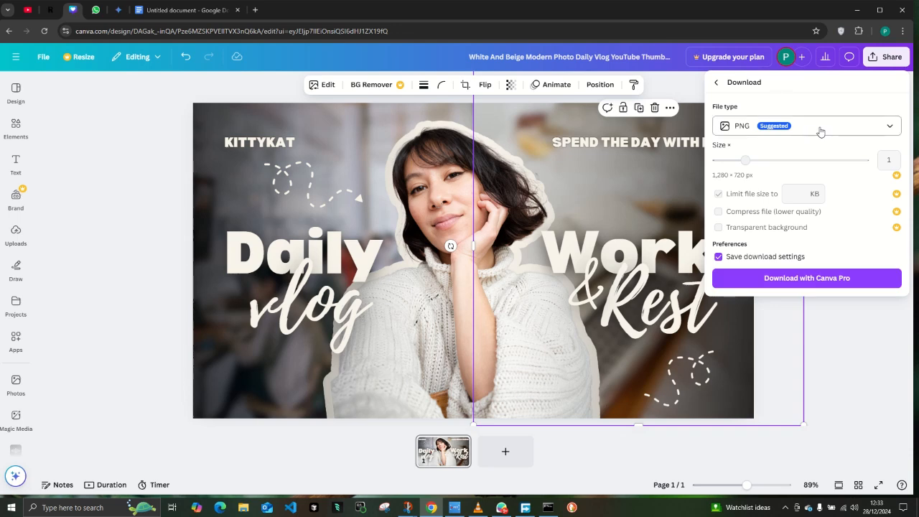
pyautogui.click(395, 185)
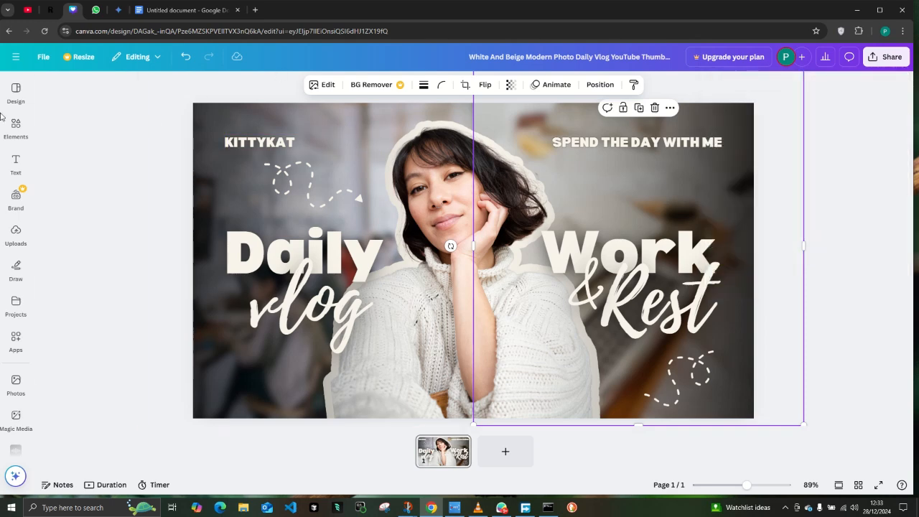
# Open the recent Untitled Design website from the home page and look through its pages.
pyautogui.click(16, 57)
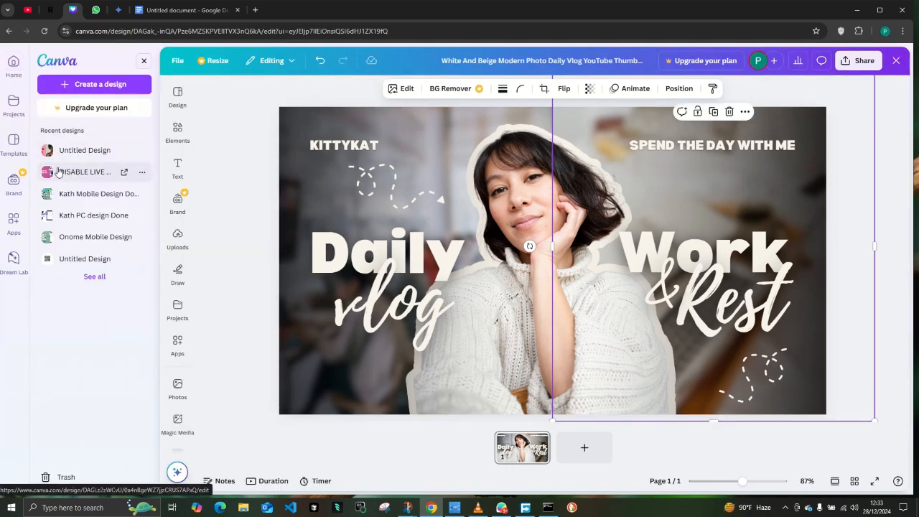
pyautogui.click(13, 62)
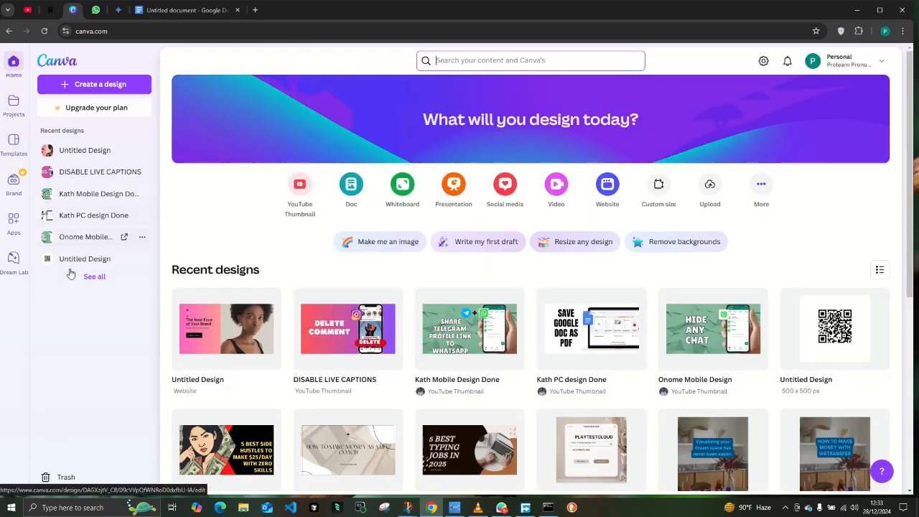
pyautogui.click(201, 344)
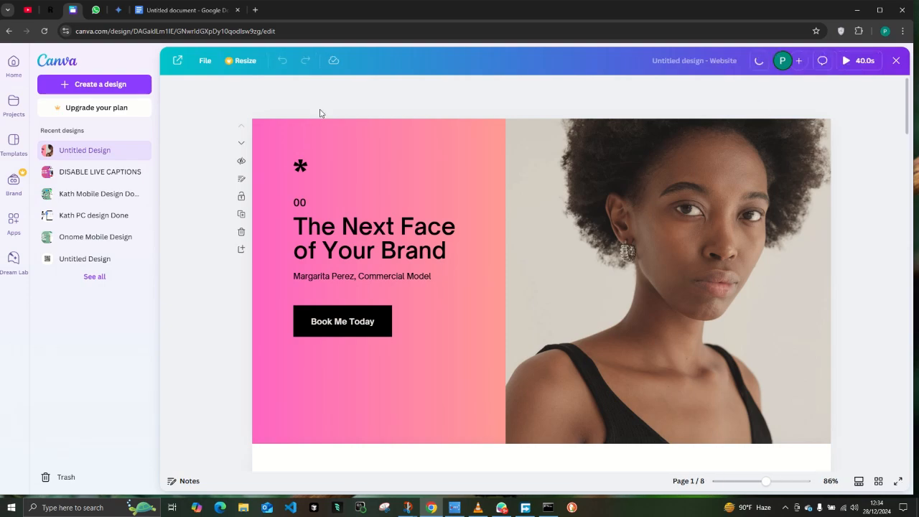
pyautogui.scroll(-3, 312, 158)
pyautogui.scroll(-10, 313, 158)
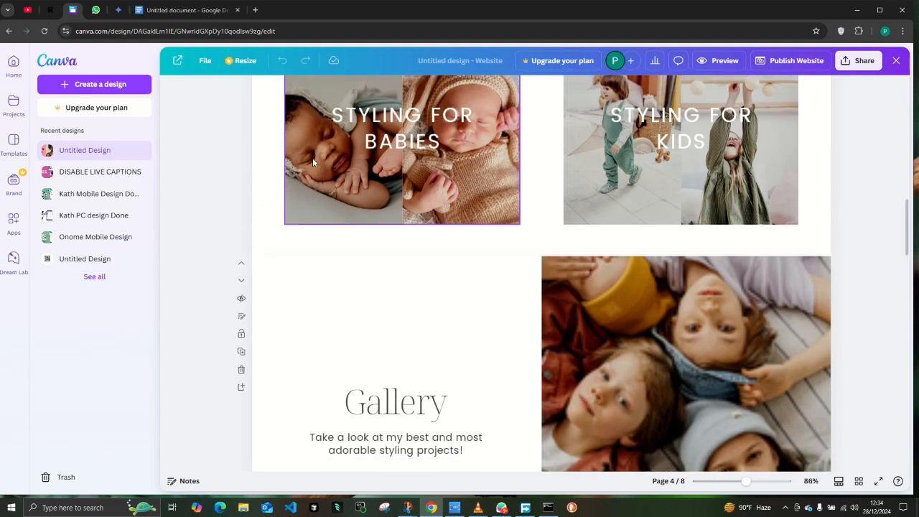
pyautogui.scroll(-8, 312, 158)
pyautogui.scroll(-1, 312, 158)
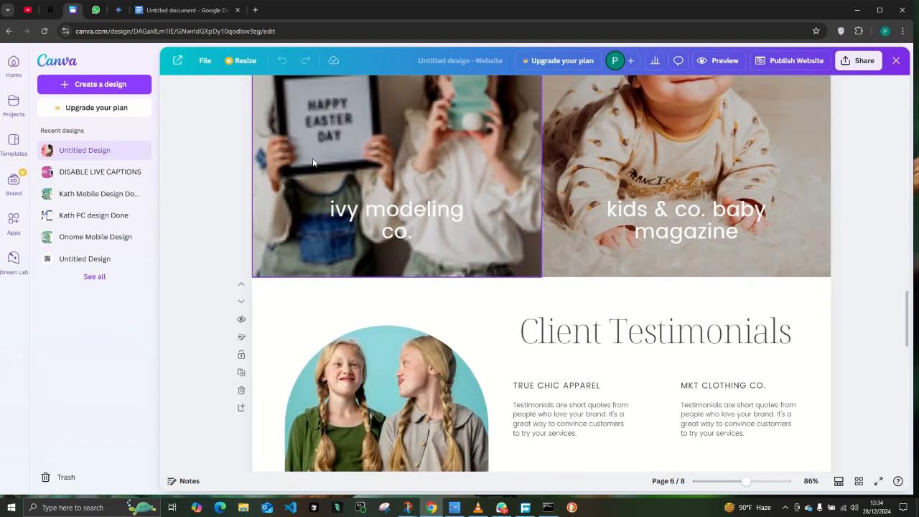
pyautogui.scroll(2, 312, 158)
# Download all 8 pages of the website design as PNG and close the side menu.
pyautogui.click(851, 62)
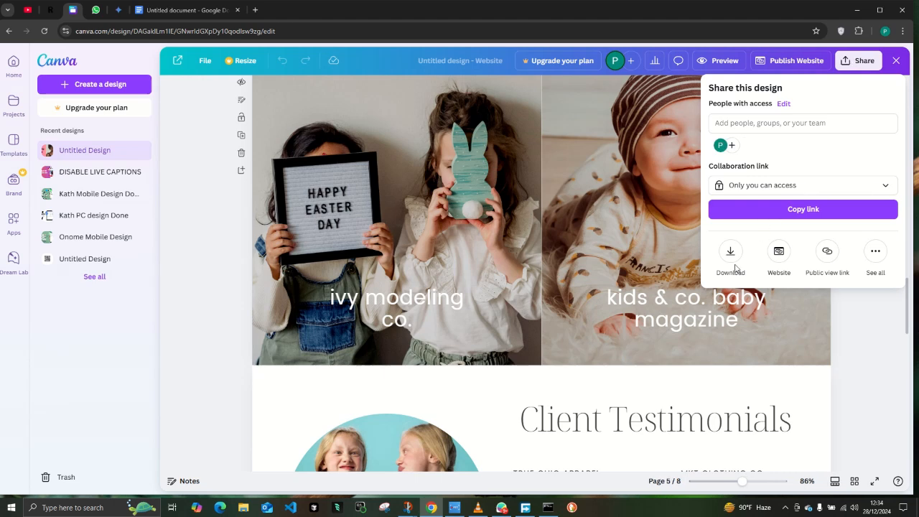
pyautogui.click(730, 252)
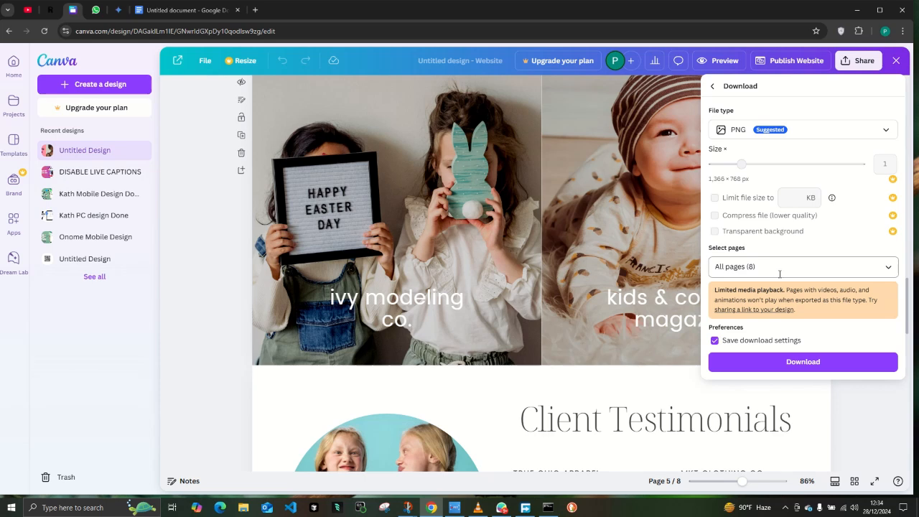
pyautogui.click(770, 362)
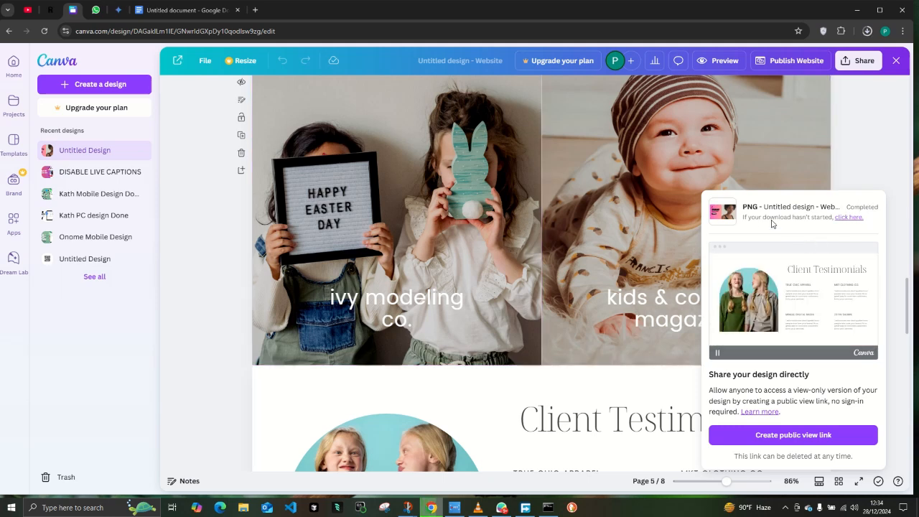
pyautogui.click(896, 61)
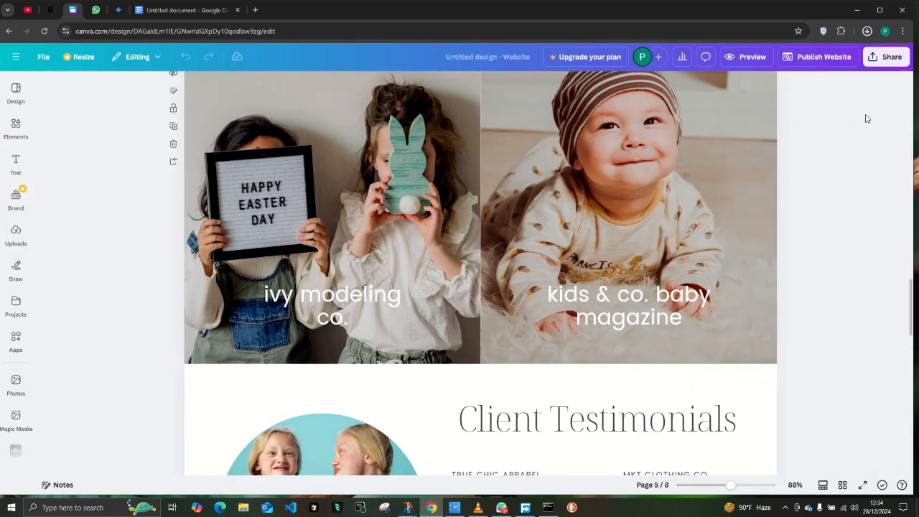
# Open the downloaded Untitled design.zip from the browser's download history, check its contents, and close the archive.
pyautogui.click(868, 31)
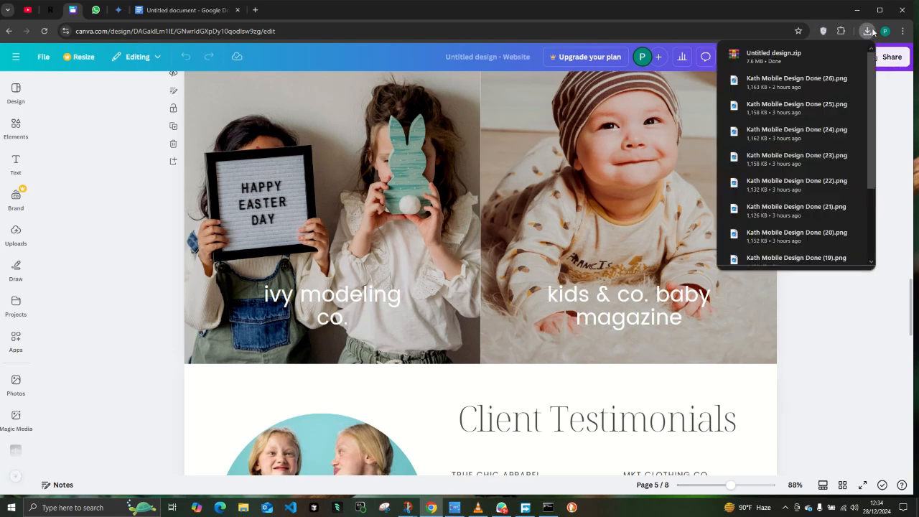
pyautogui.click(869, 33)
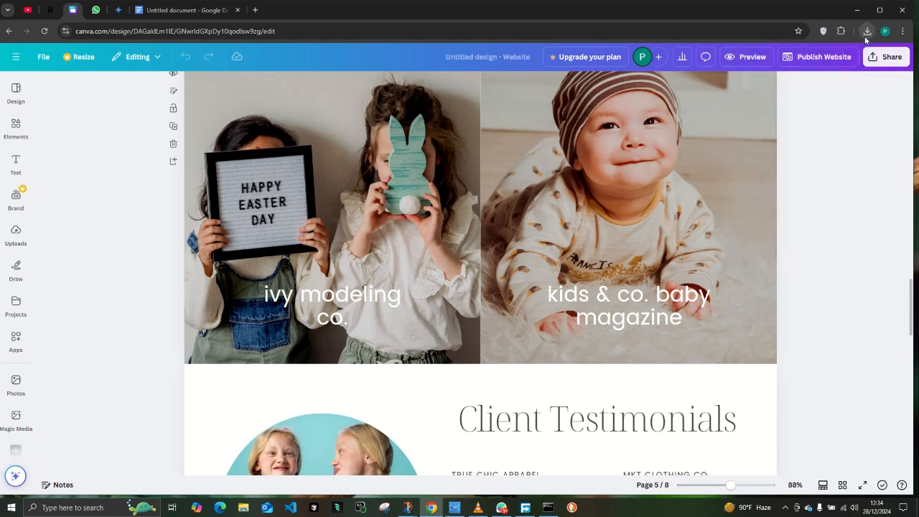
pyautogui.click(868, 34)
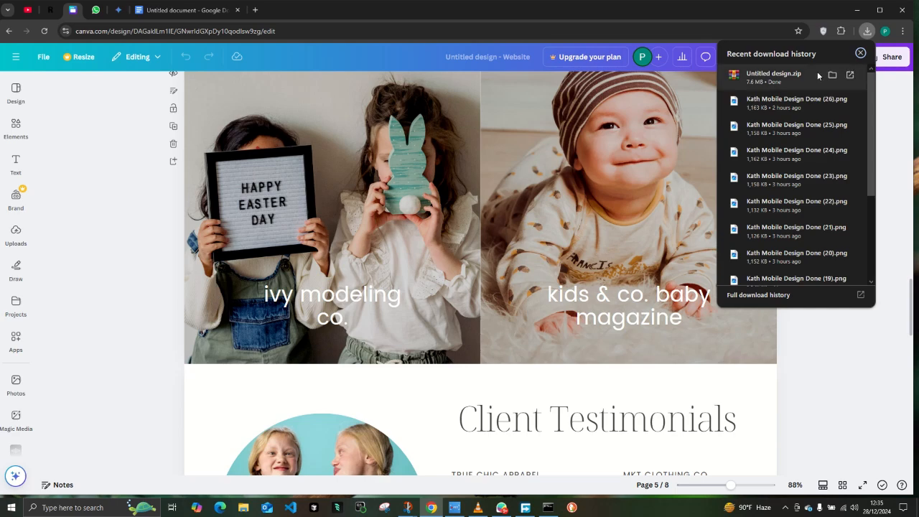
pyautogui.click(793, 82)
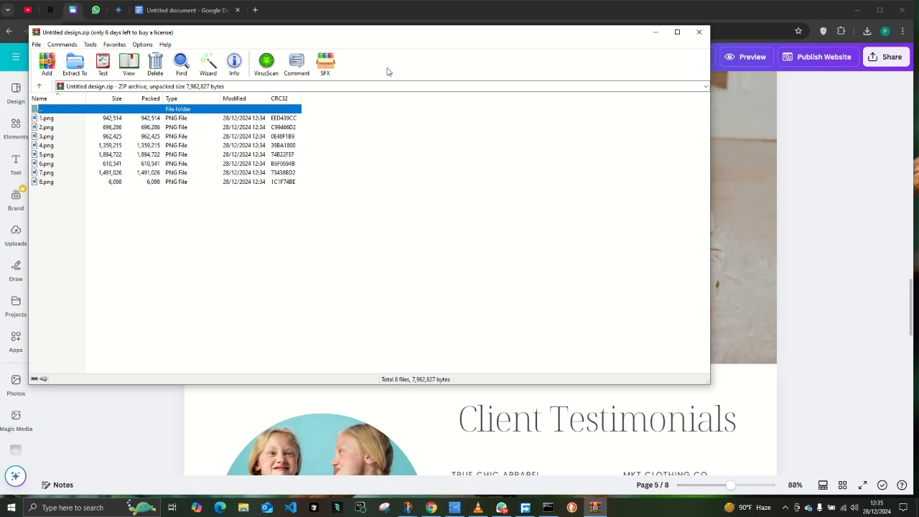
pyautogui.click(698, 32)
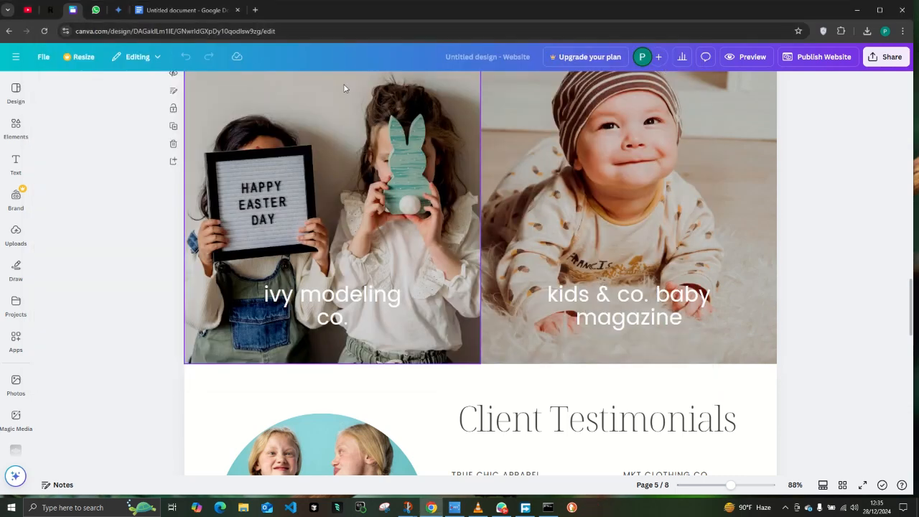
pyautogui.click(876, 61)
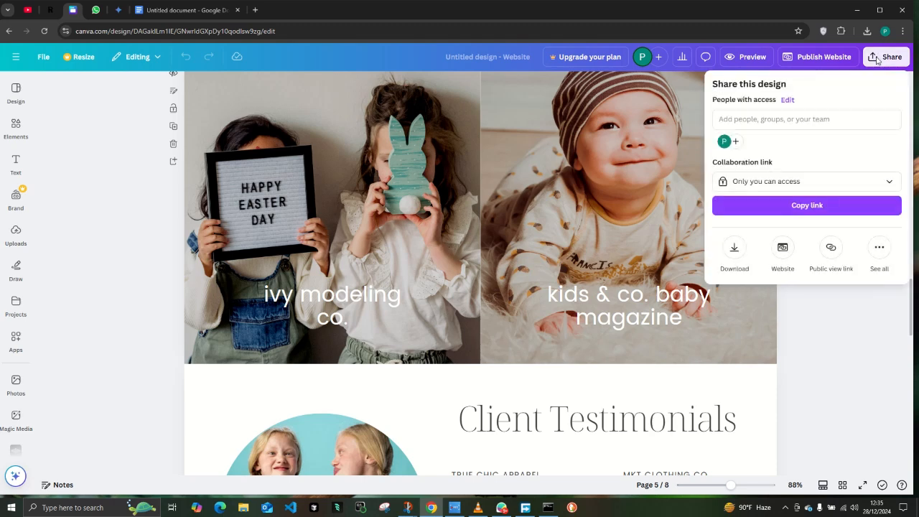
pyautogui.click(695, 444)
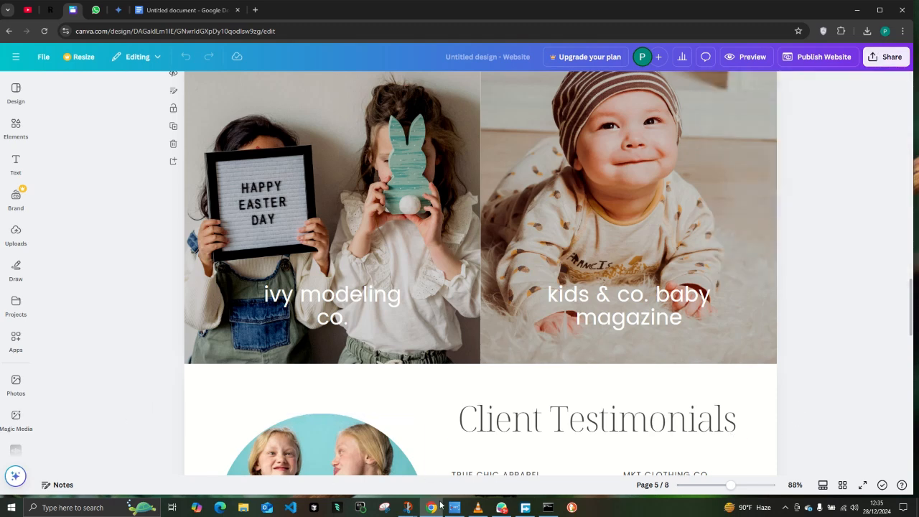
# Switch to File Explorer and open Untitled design.zip from the recent files.
pyautogui.click(237, 510)
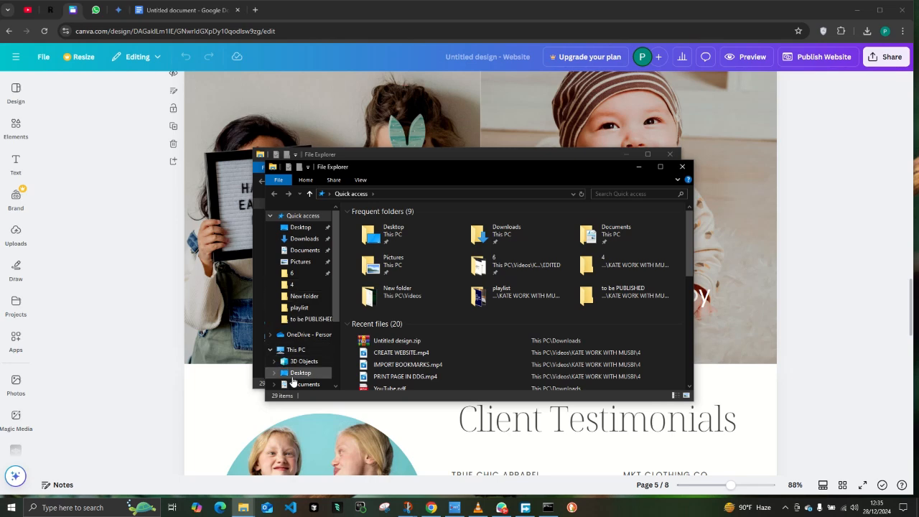
pyautogui.click(398, 343)
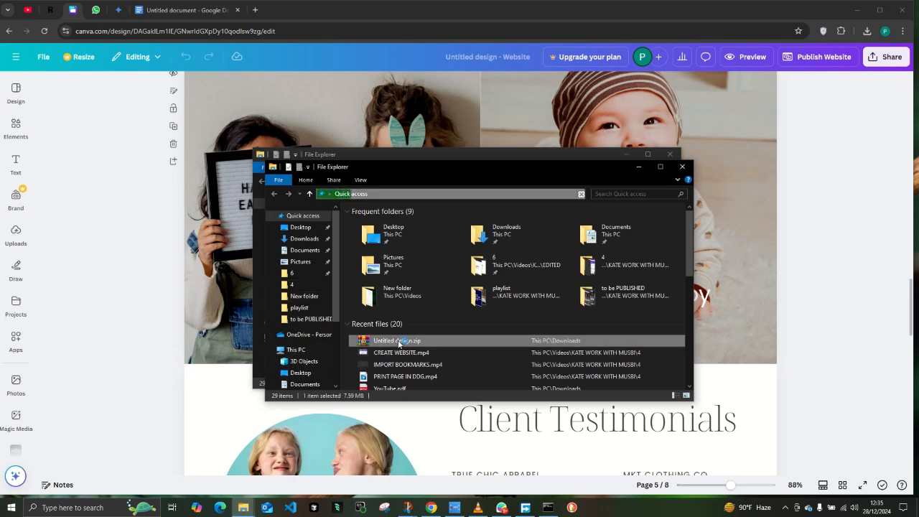
pyautogui.doubleClick(398, 343)
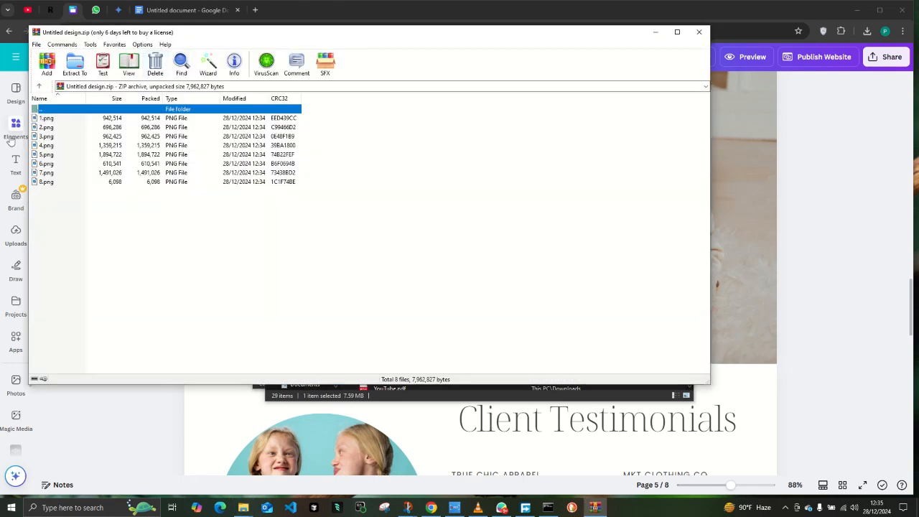
# Try to extract the archive to the Untitled design folder in Downloads, with the update mode set to Freshen existing files only.
pyautogui.click(74, 65)
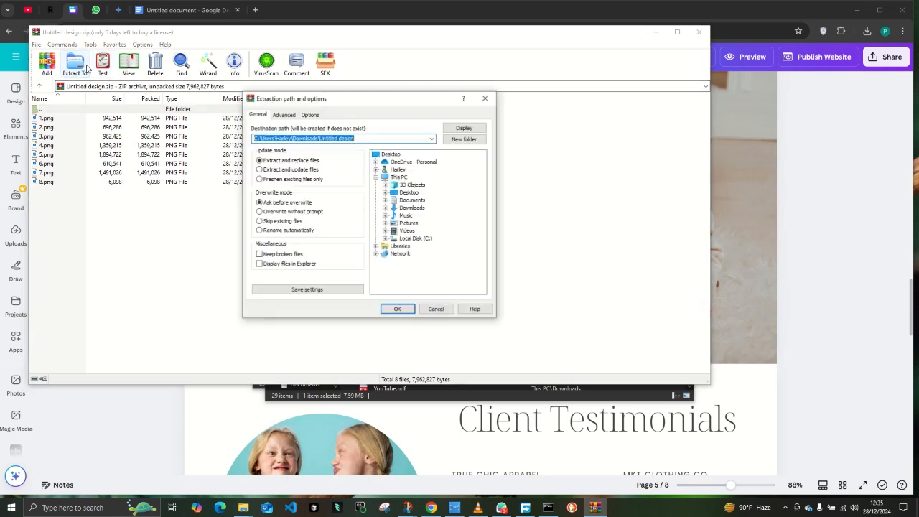
pyautogui.click(267, 182)
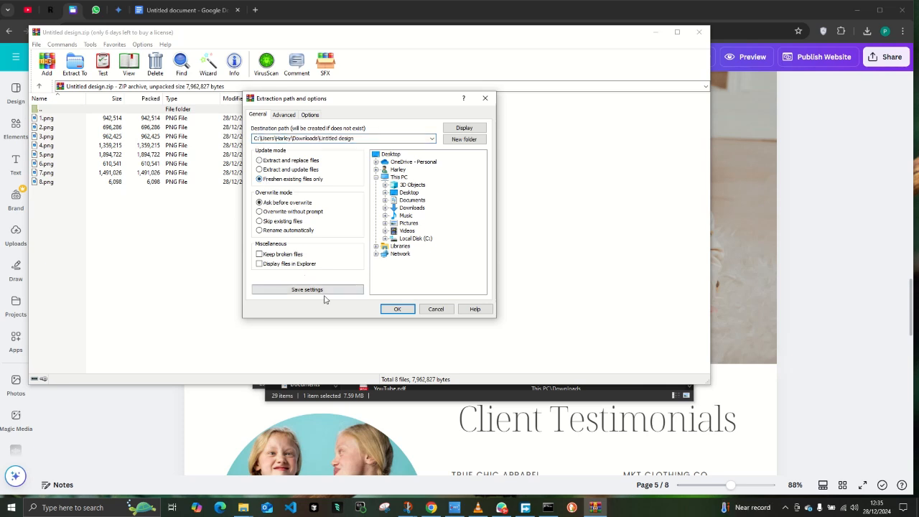
pyautogui.click(392, 314)
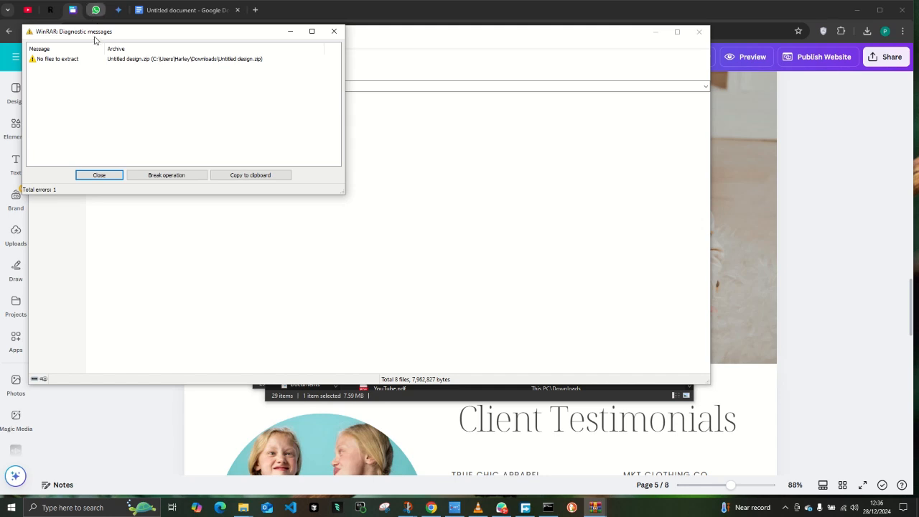
pyautogui.click(333, 31)
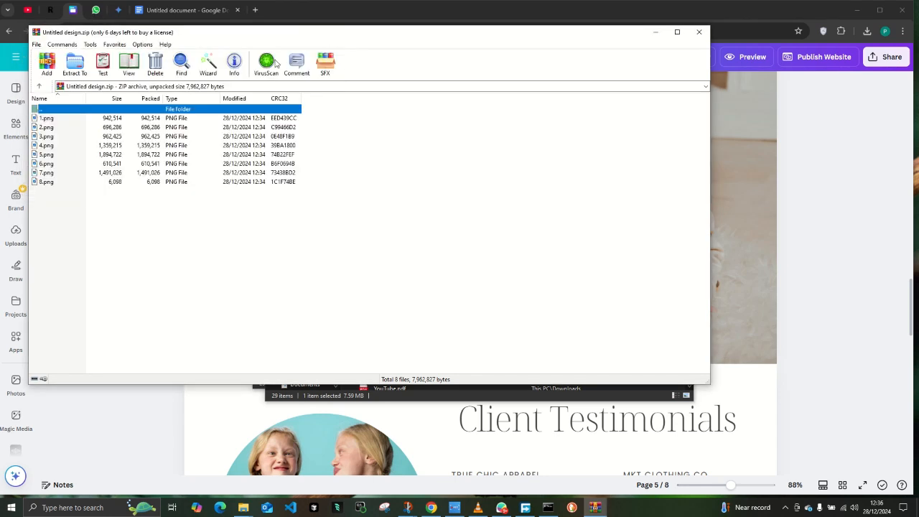
# Preview 1.png from the archive, close the image, and look through the other PNG files in the list.
pyautogui.click(103, 119)
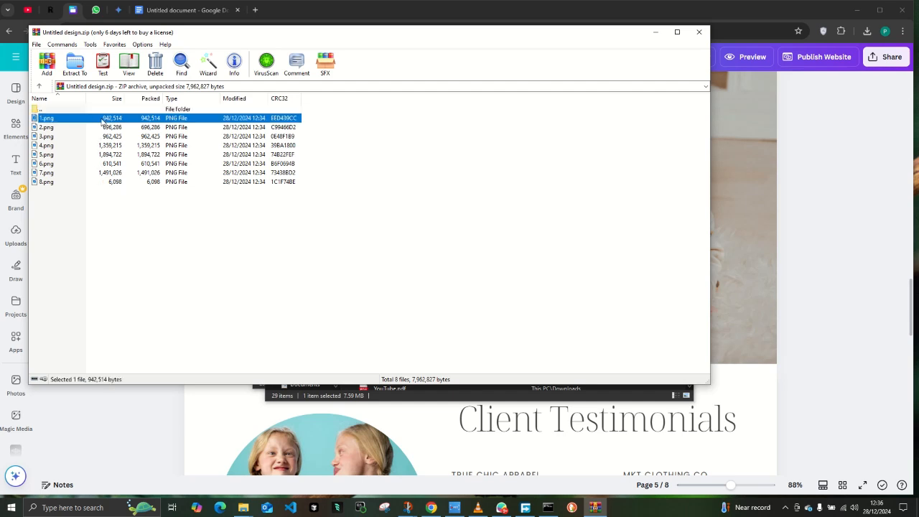
pyautogui.doubleClick(102, 121)
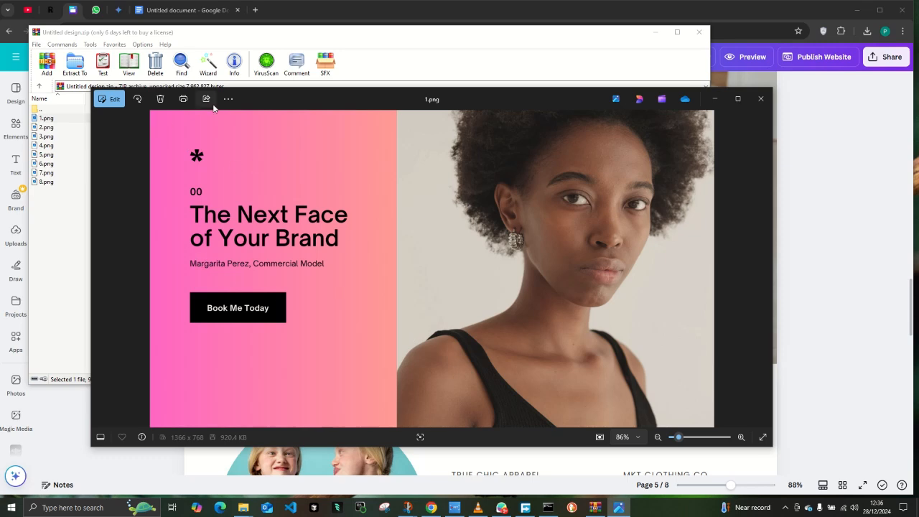
pyautogui.click(759, 99)
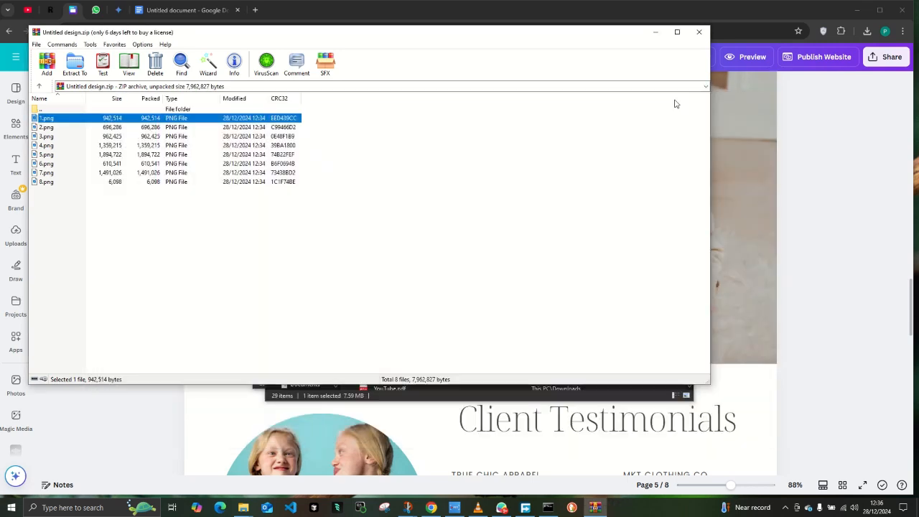
pyautogui.click(246, 137)
pyautogui.click(237, 163)
pyautogui.click(233, 182)
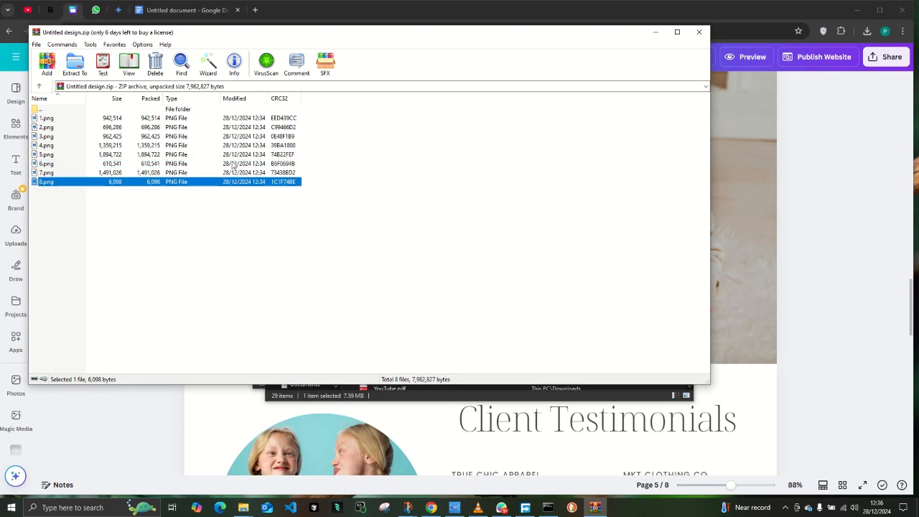
pyautogui.click(235, 118)
pyautogui.click(230, 154)
pyautogui.click(228, 164)
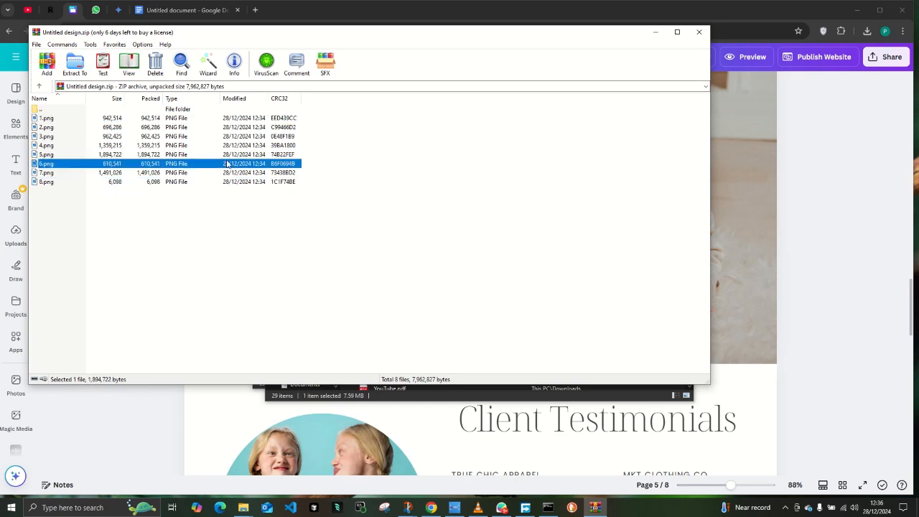
# Close the archive and both File Explorer windows to return to the website design in Canva.
pyautogui.click(699, 31)
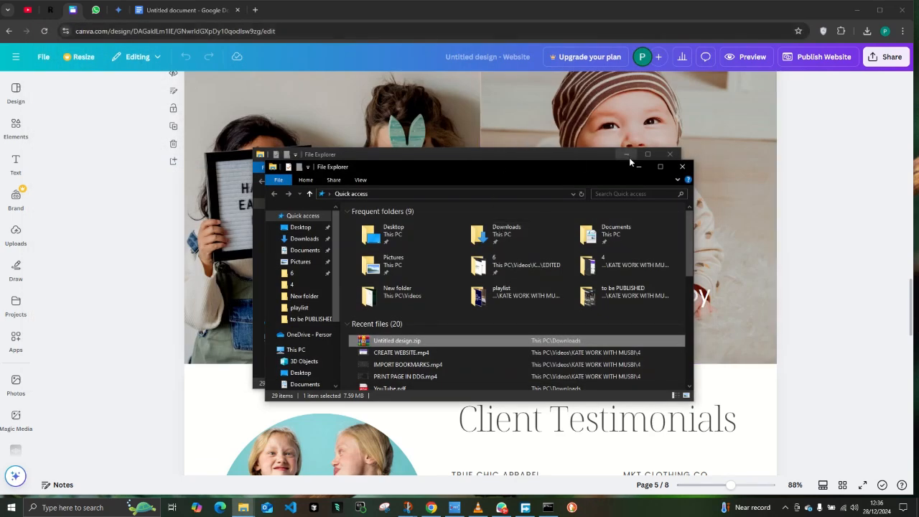
pyautogui.click(682, 166)
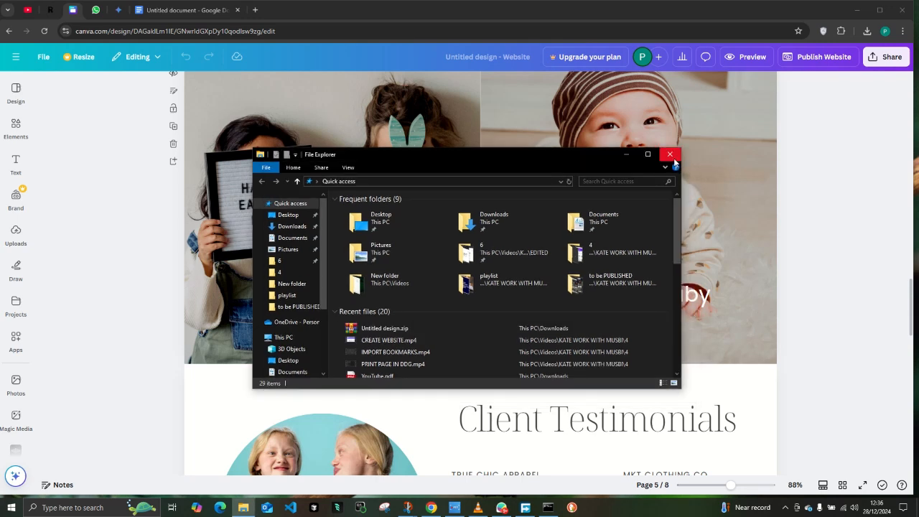
pyautogui.click(672, 158)
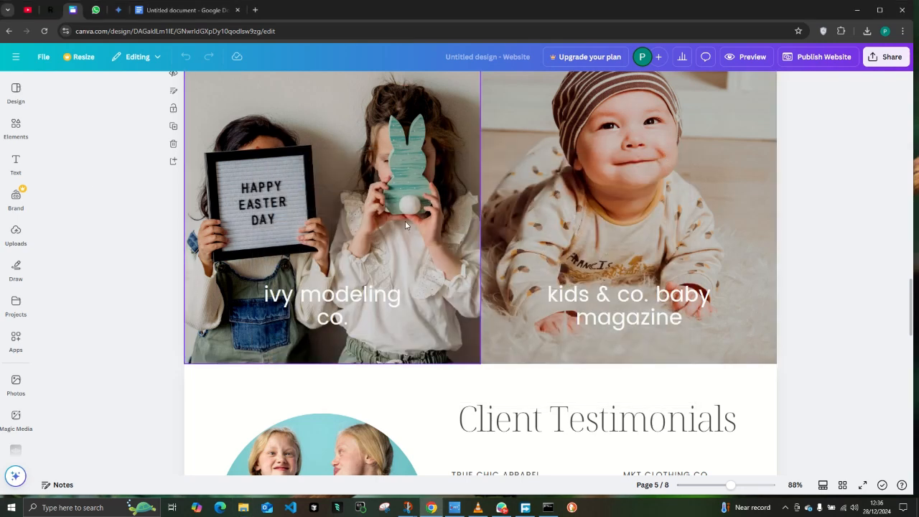
# Open the download settings of the website design and review the available file types.
pyautogui.scroll(5, 405, 225)
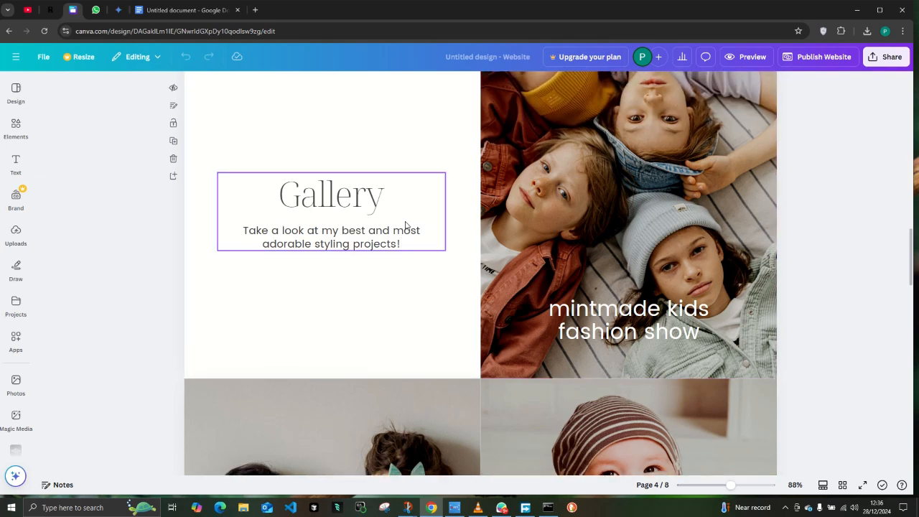
pyautogui.scroll(3, 405, 225)
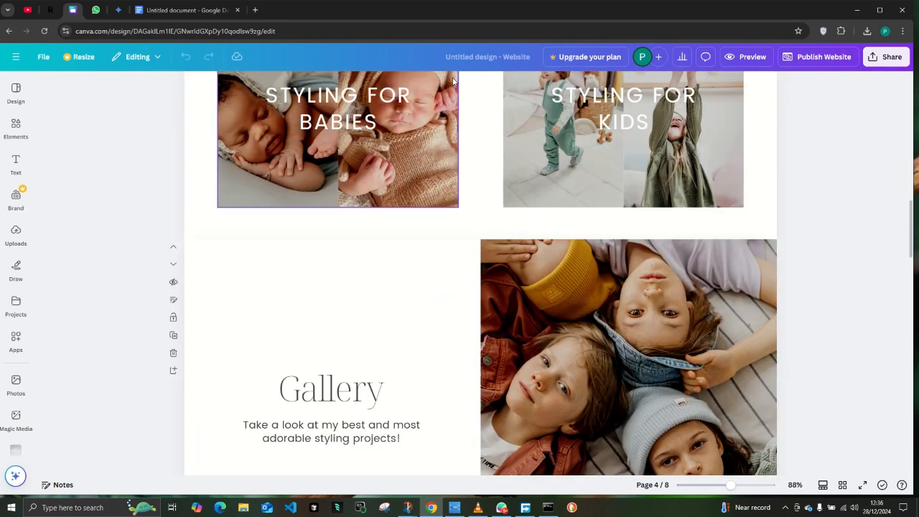
pyautogui.click(866, 60)
pyautogui.click(862, 118)
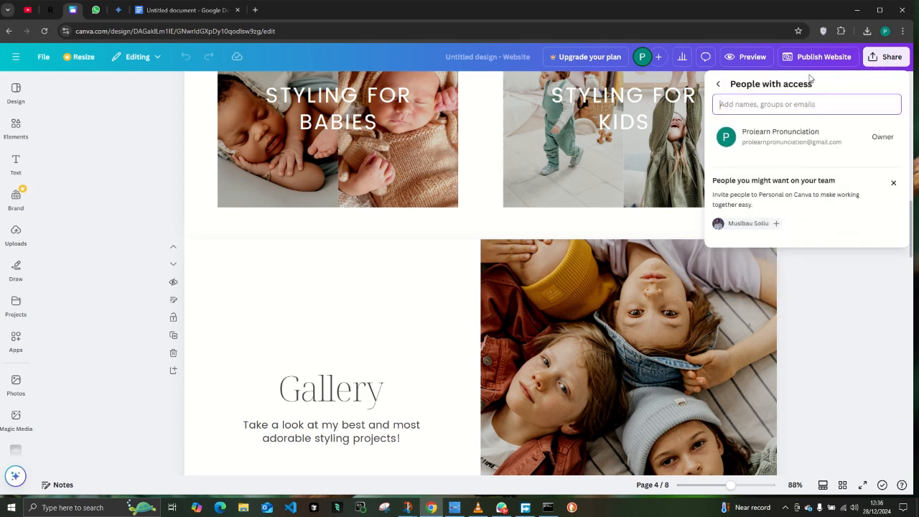
pyautogui.click(718, 84)
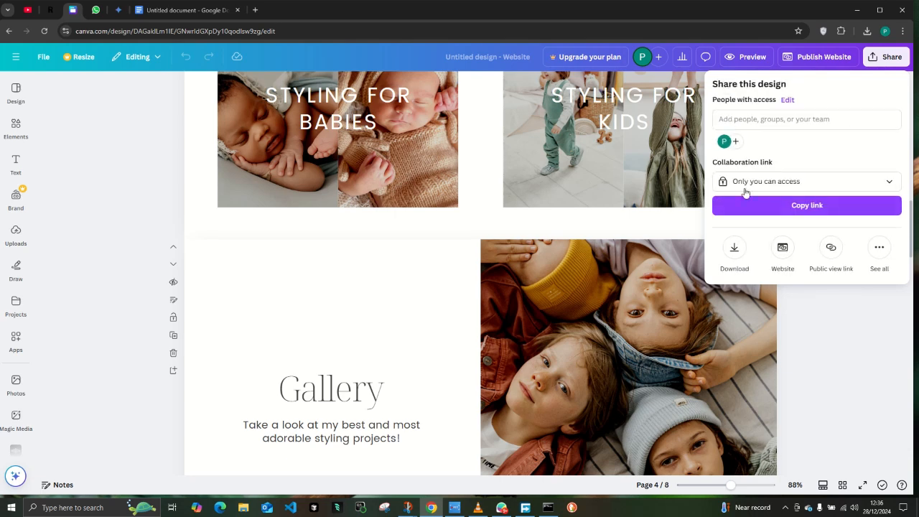
pyautogui.click(734, 248)
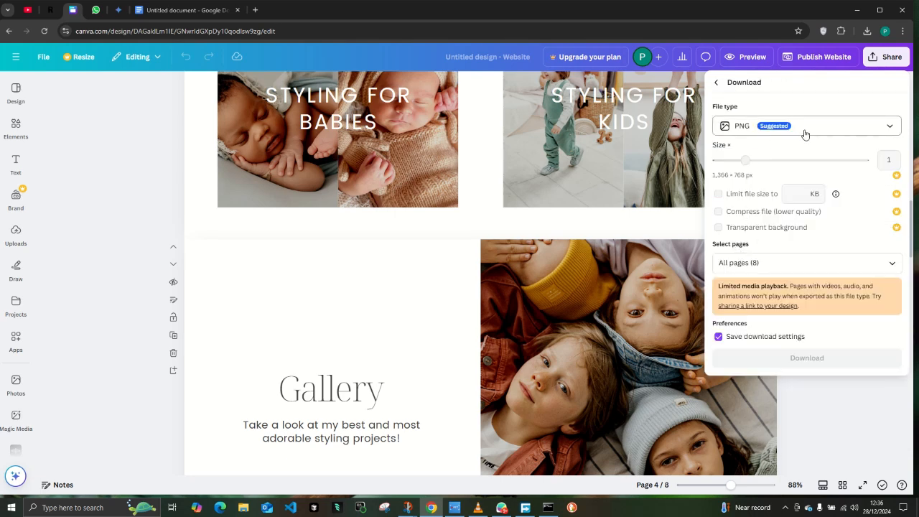
pyautogui.click(859, 132)
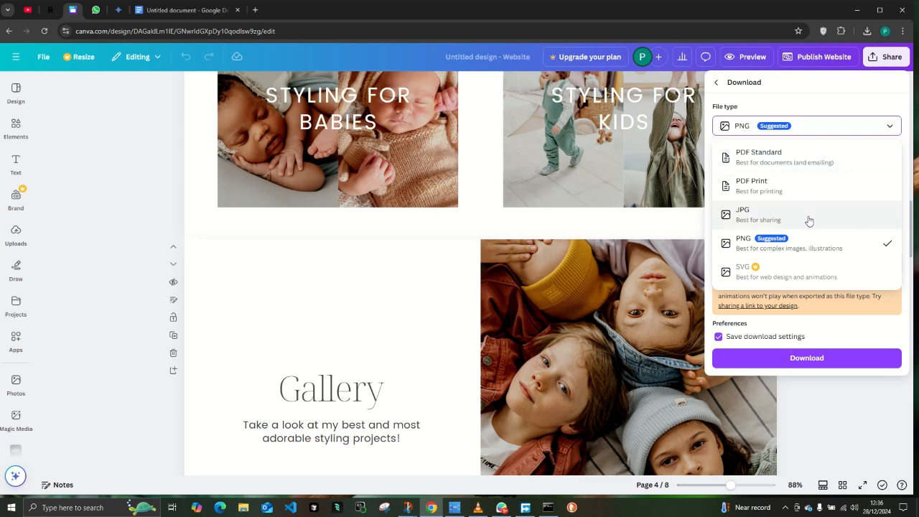
pyautogui.click(816, 320)
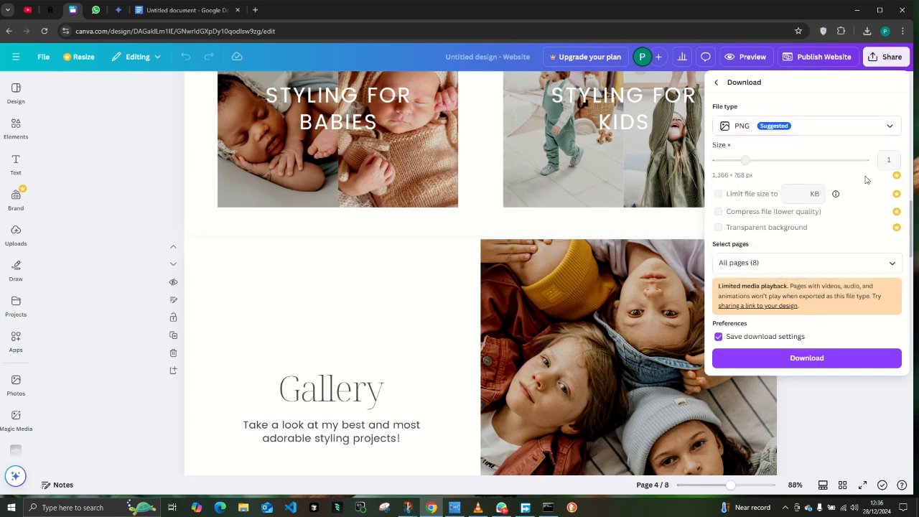
pyautogui.click(888, 128)
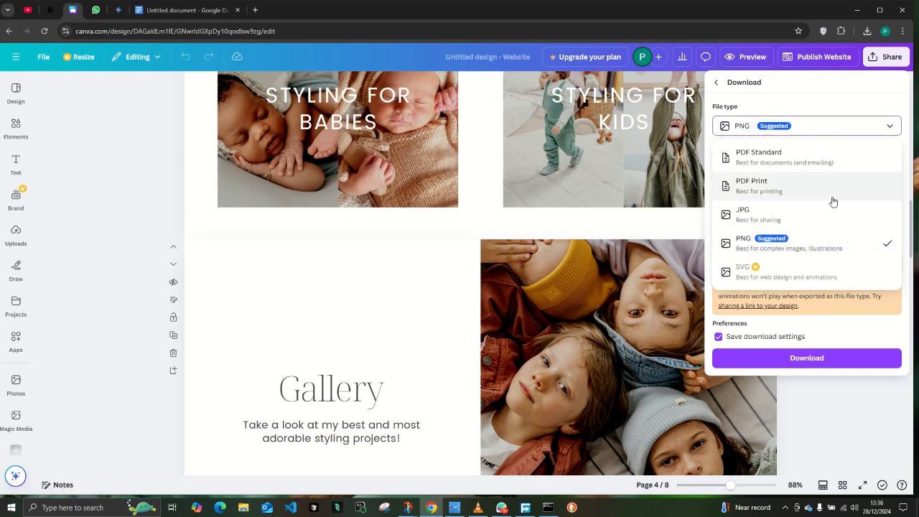